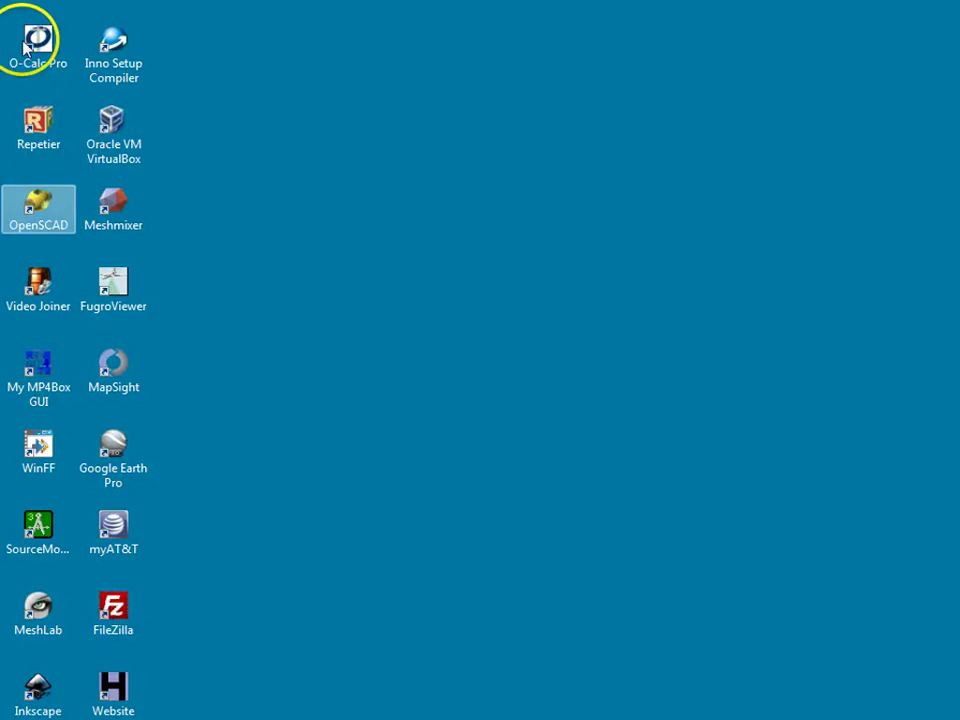
# Launch O-Calc Pro from its desktop shortcut.
pyautogui.click(38, 42)
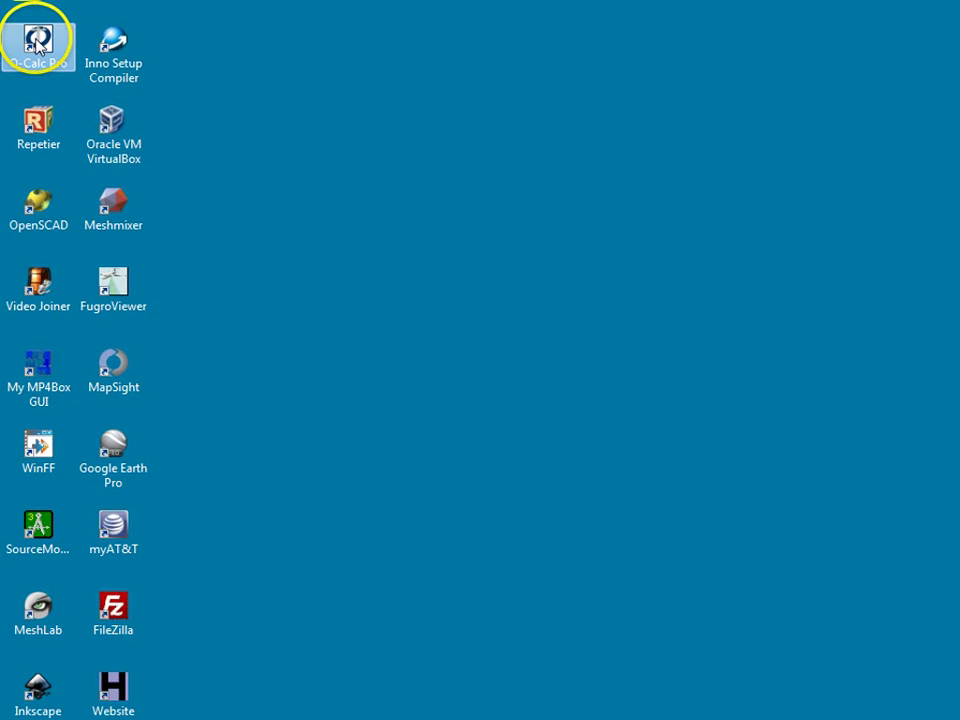
pyautogui.doubleClick(38, 42)
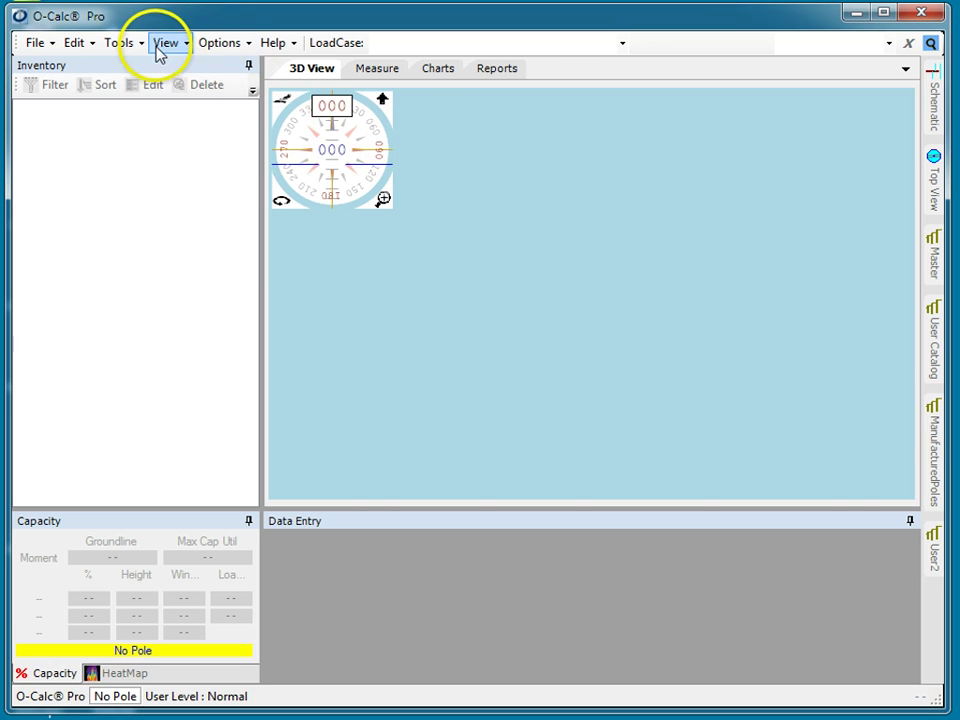
# Enable ShowPoleOnGoogleEarth.pplugin in Manage Plugins, apply it, and accept the restart.
pyautogui.click(120, 43)
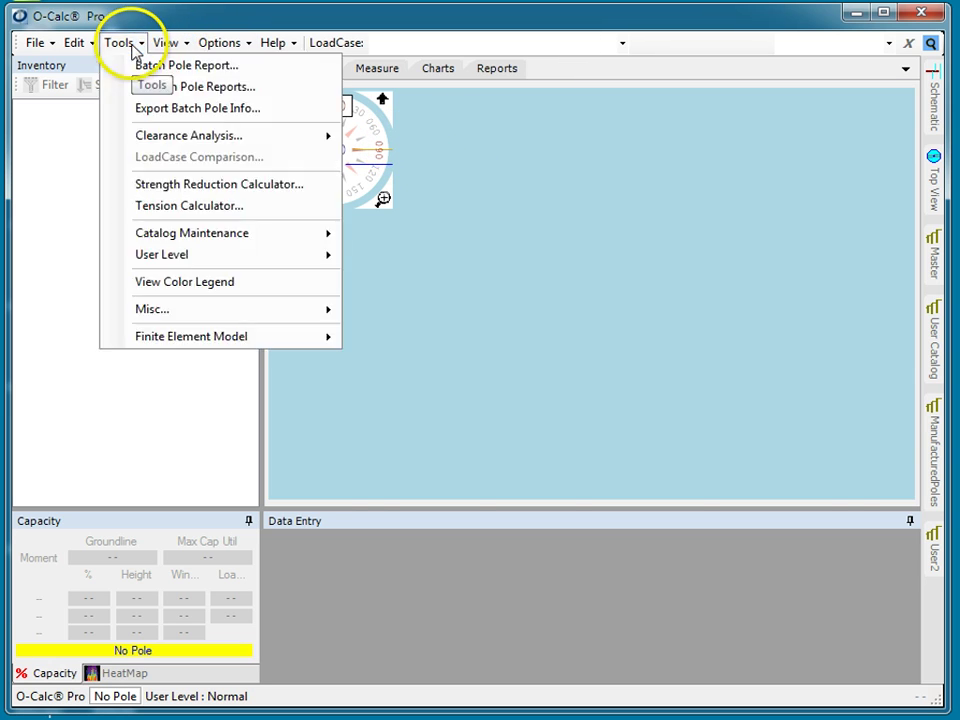
pyautogui.click(210, 12)
pyautogui.click(221, 43)
pyautogui.moveTo(312, 410)
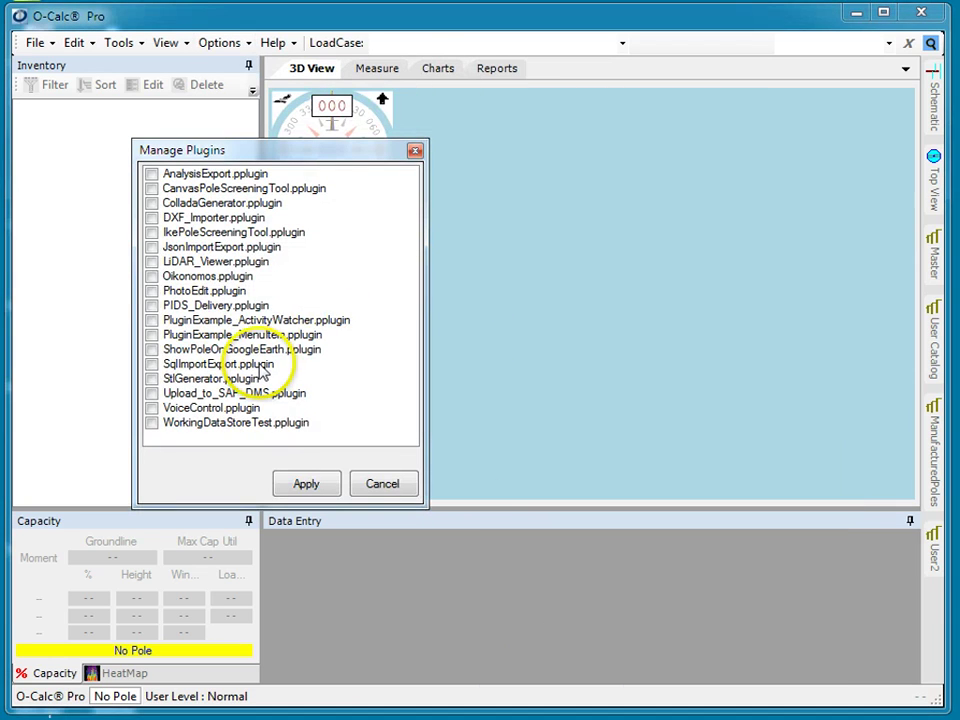
pyautogui.click(151, 350)
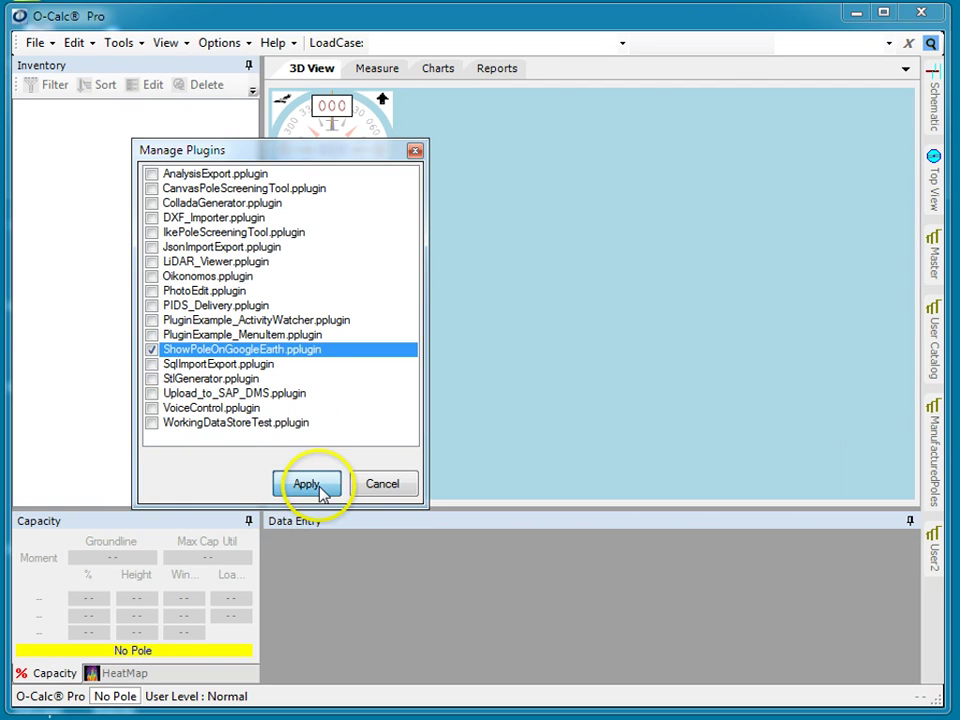
pyautogui.click(308, 486)
pyautogui.click(491, 419)
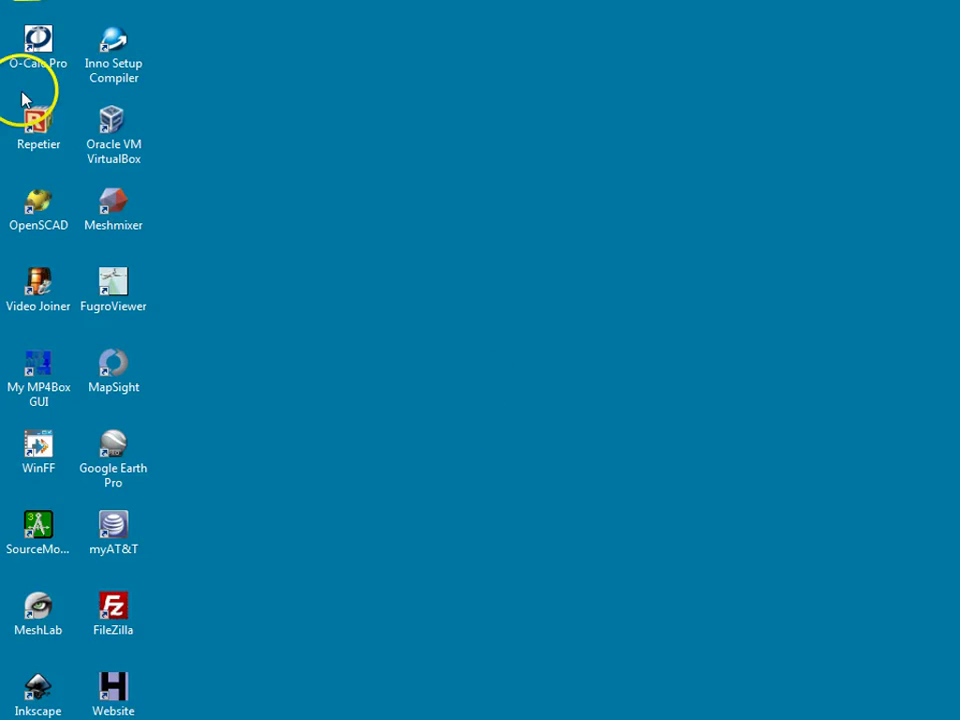
# Relaunch O-Calc Pro and show the File > Show on Google Earth submenu.
pyautogui.click(38, 40)
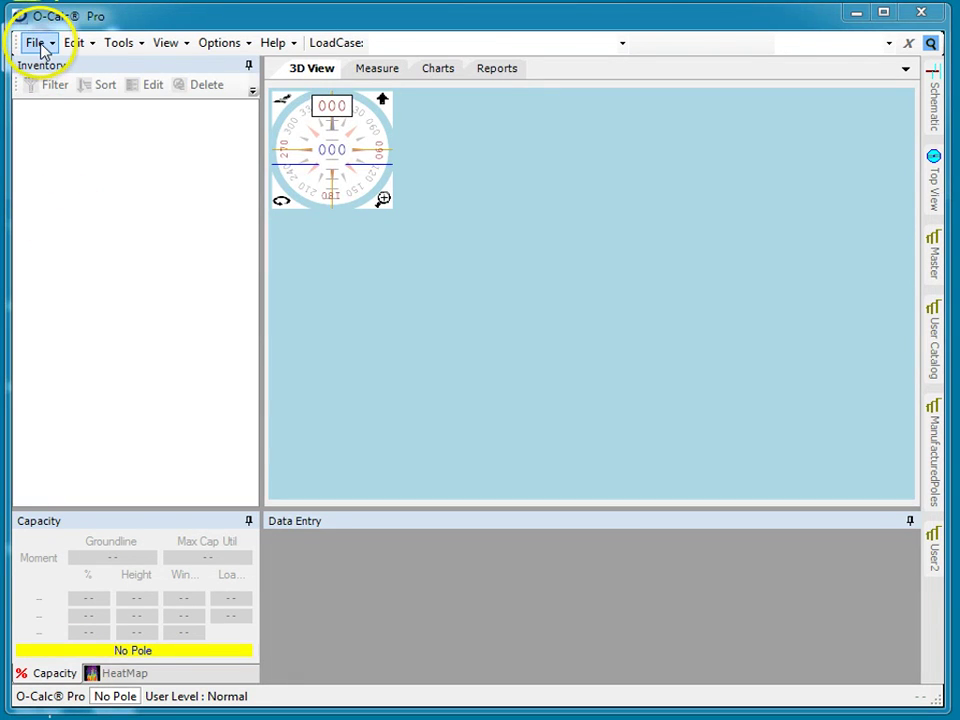
pyautogui.click(40, 44)
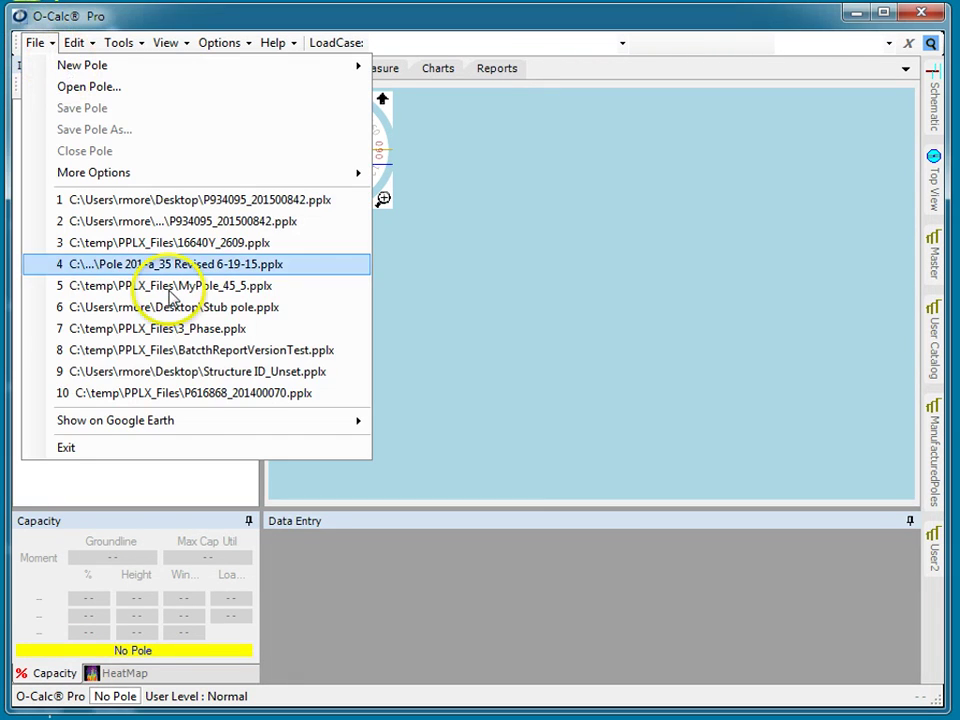
pyautogui.moveTo(178, 425)
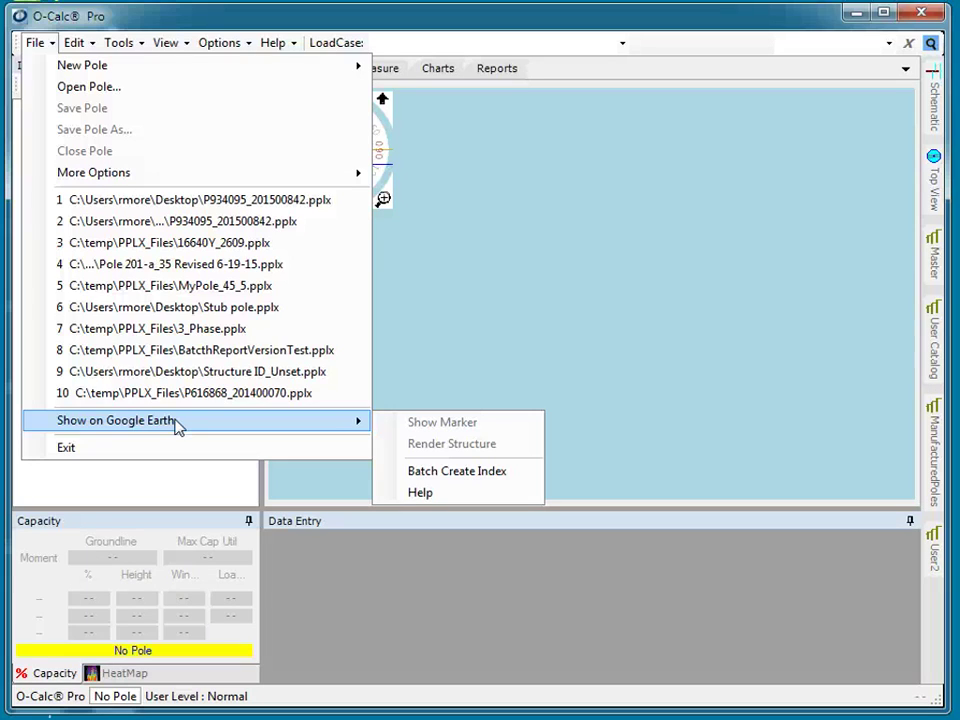
# Batch-create a Google Earth pole index from the C:\temp\PPLX_Files folder.
pyautogui.click(476, 474)
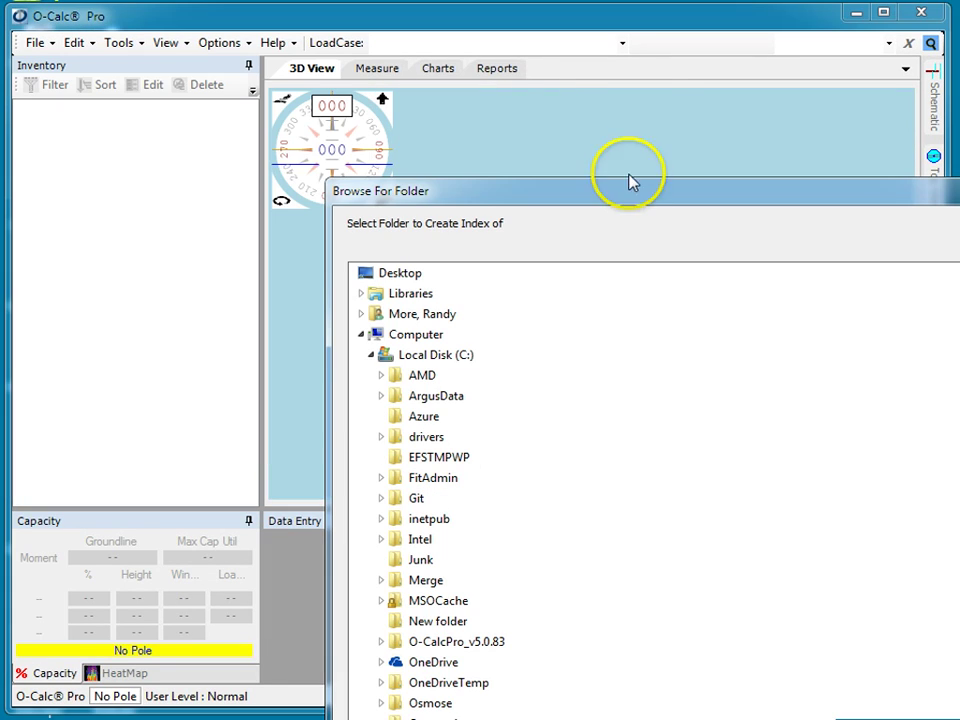
pyautogui.moveTo(632, 182); pyautogui.dragTo(375, 81)
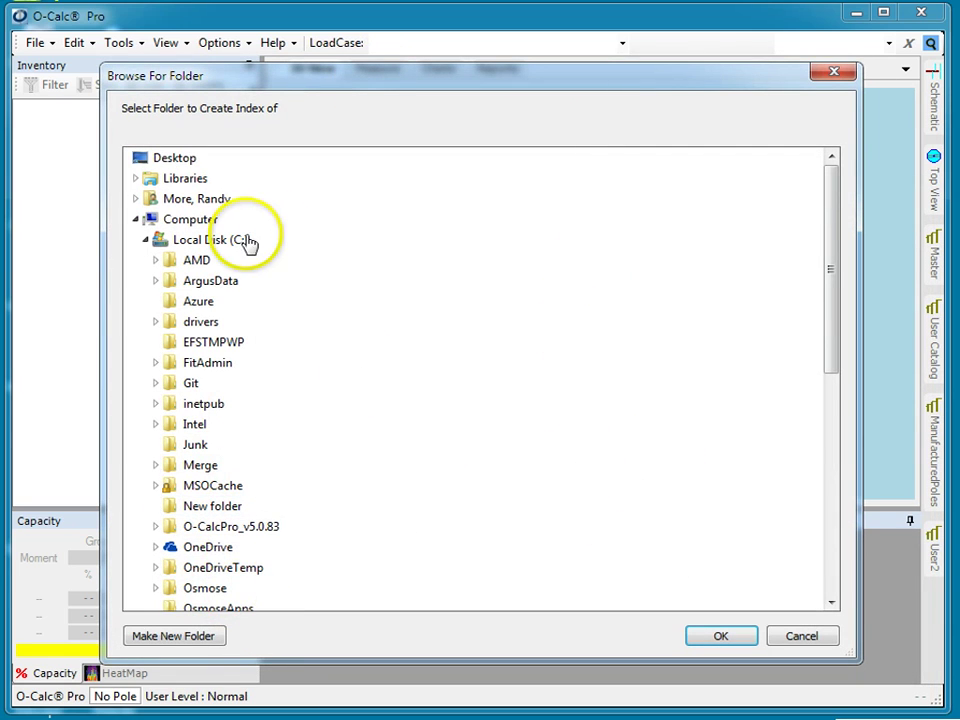
pyautogui.moveTo(829, 347); pyautogui.dragTo(840, 439)
pyautogui.click(155, 526)
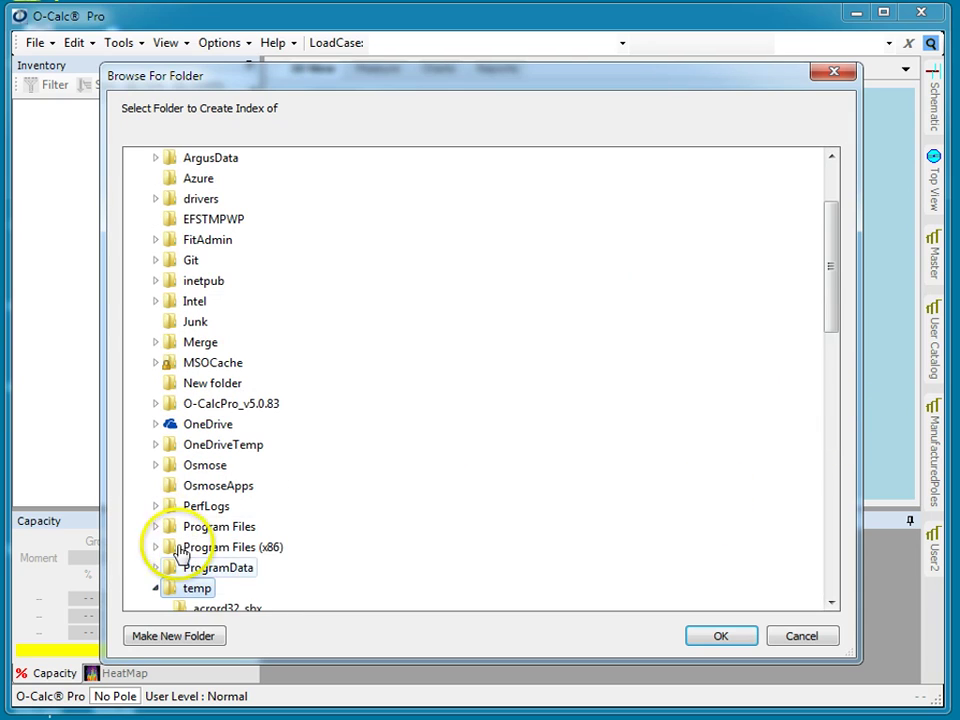
pyautogui.moveTo(836, 297); pyautogui.dragTo(853, 424)
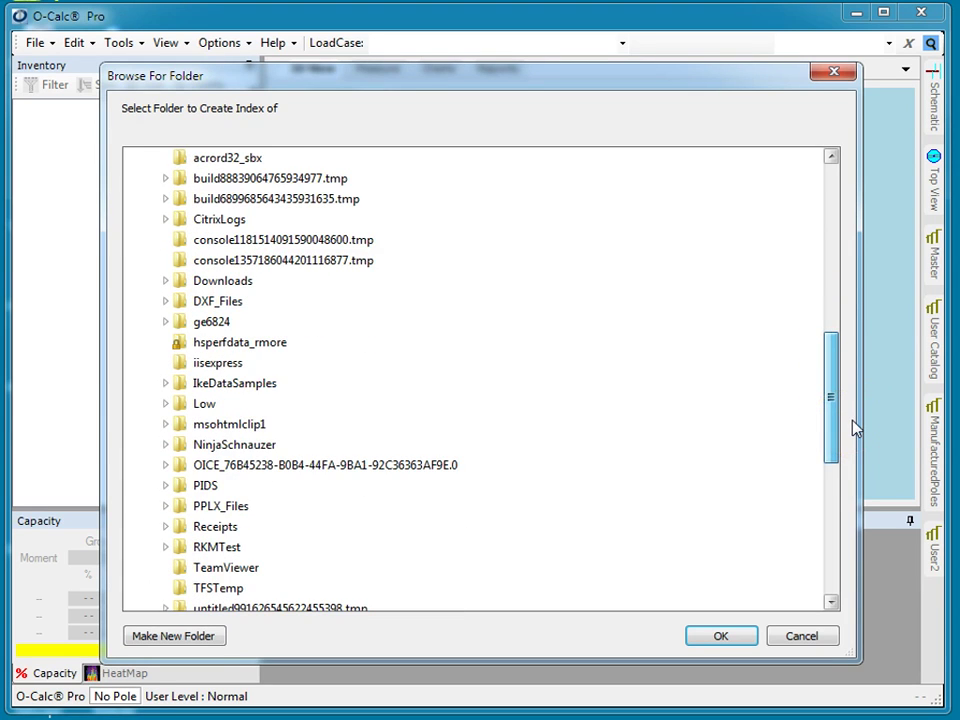
pyautogui.scroll(-1, 527, 484)
pyautogui.click(215, 444)
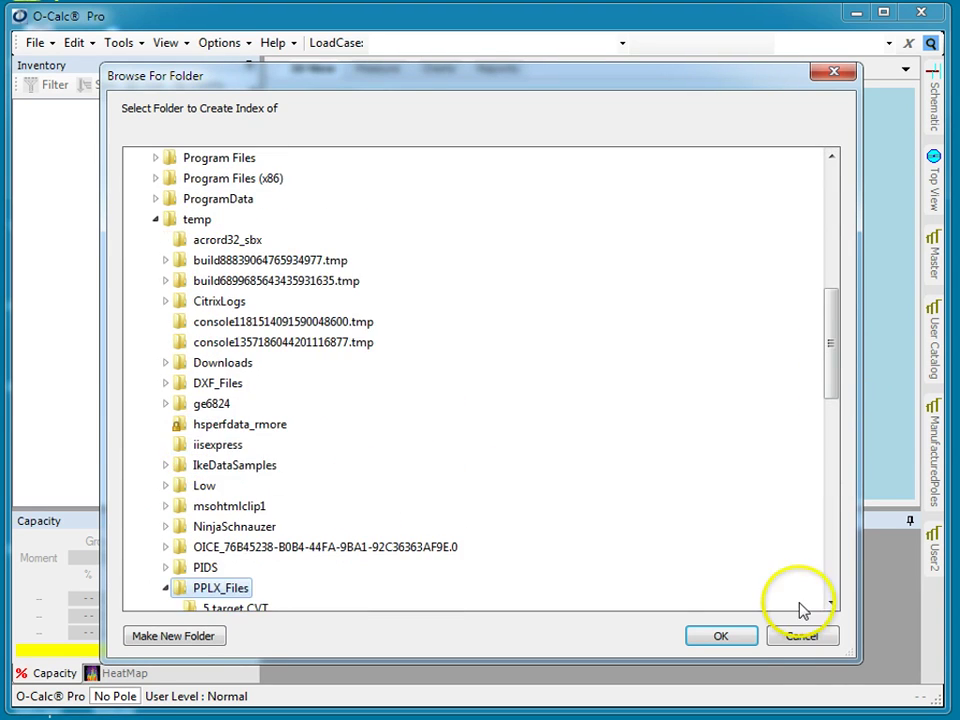
pyautogui.click(728, 640)
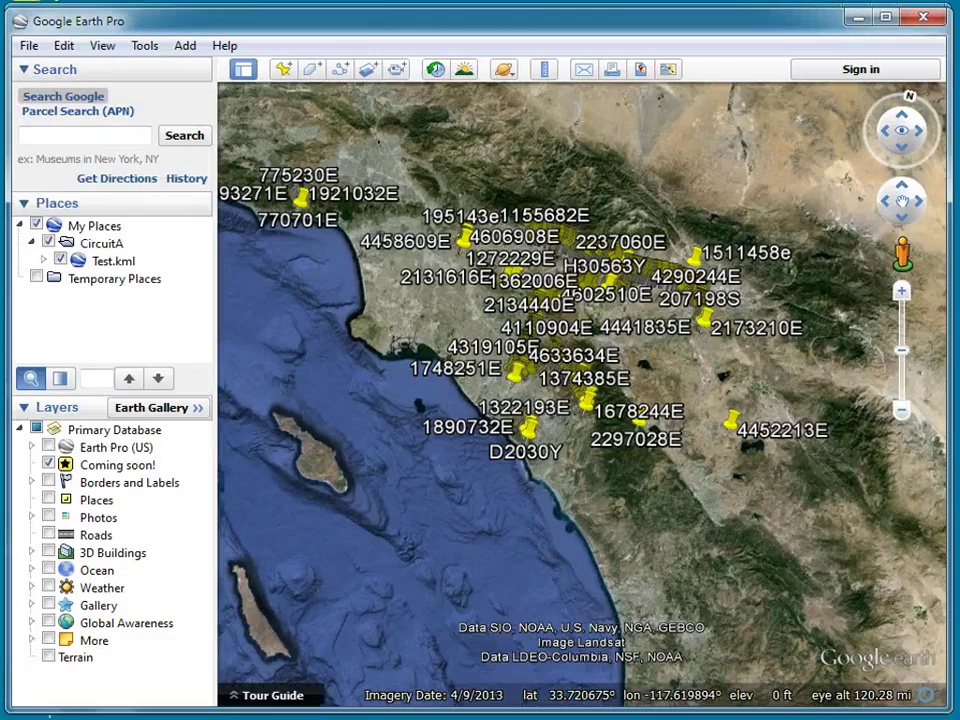
pyautogui.click(739, 508)
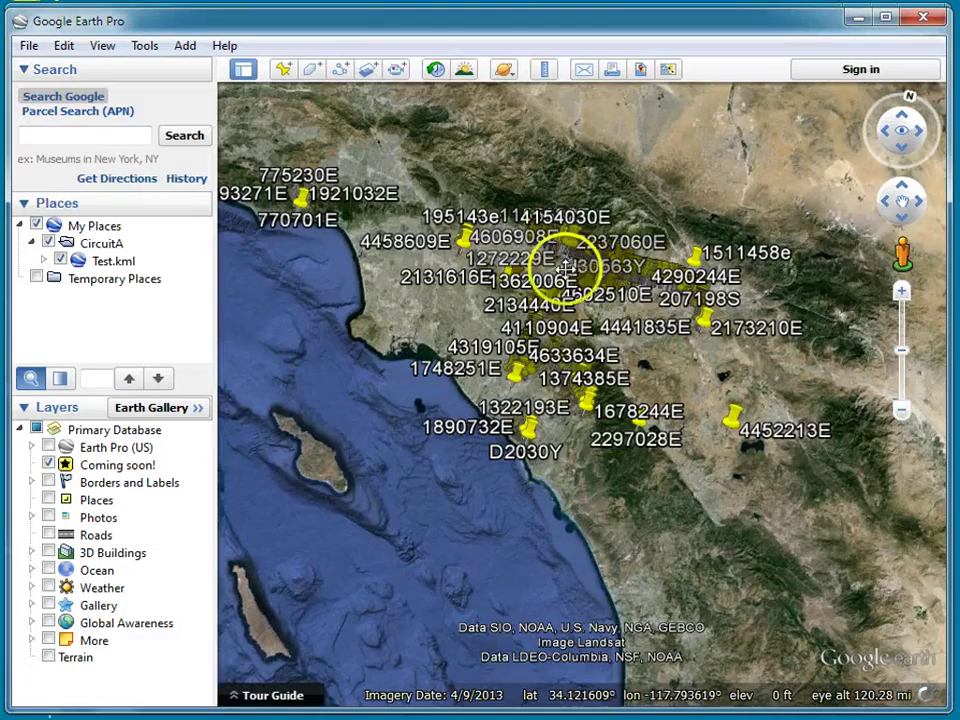
# Zoom in on the pole markers and open pole 1257565E's info balloon.
pyautogui.click(566, 272)
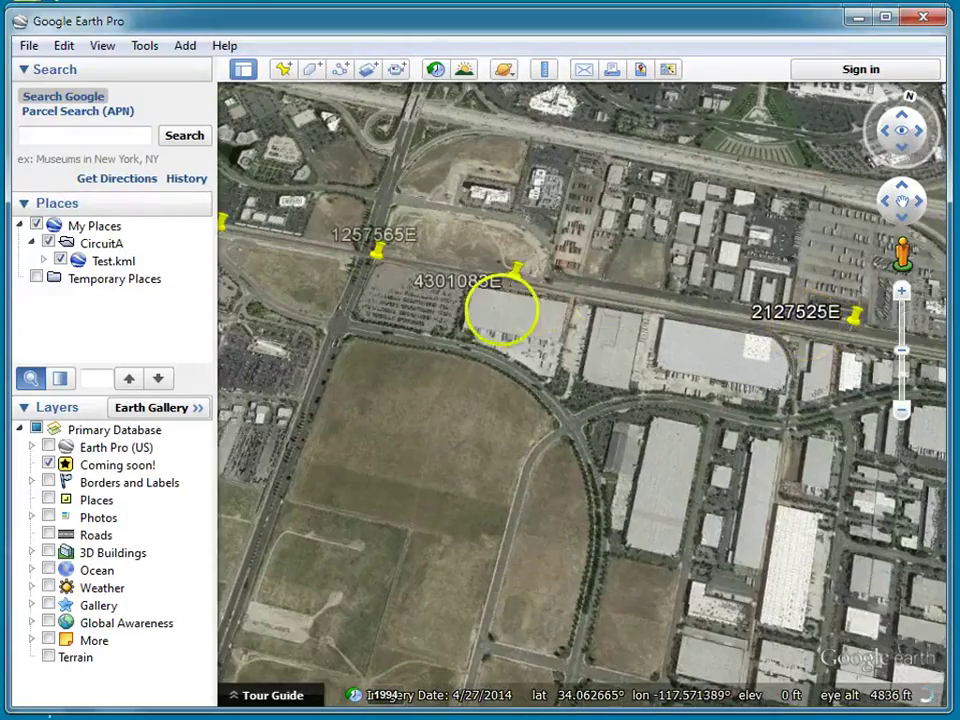
pyautogui.moveTo(476, 306); pyautogui.dragTo(739, 439)
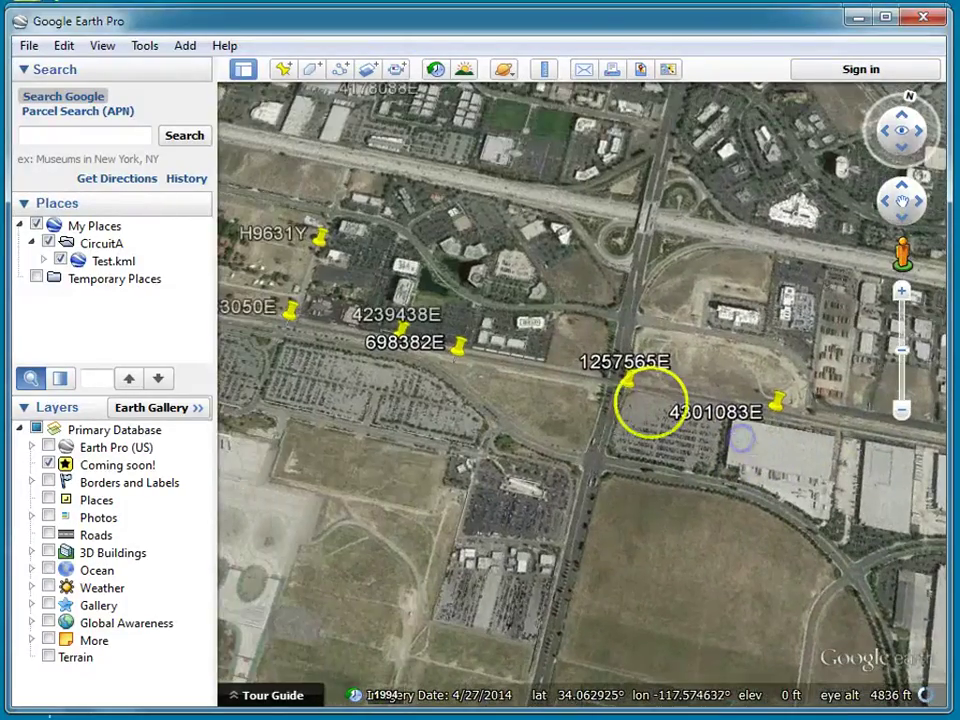
pyautogui.scroll(3, 656, 397)
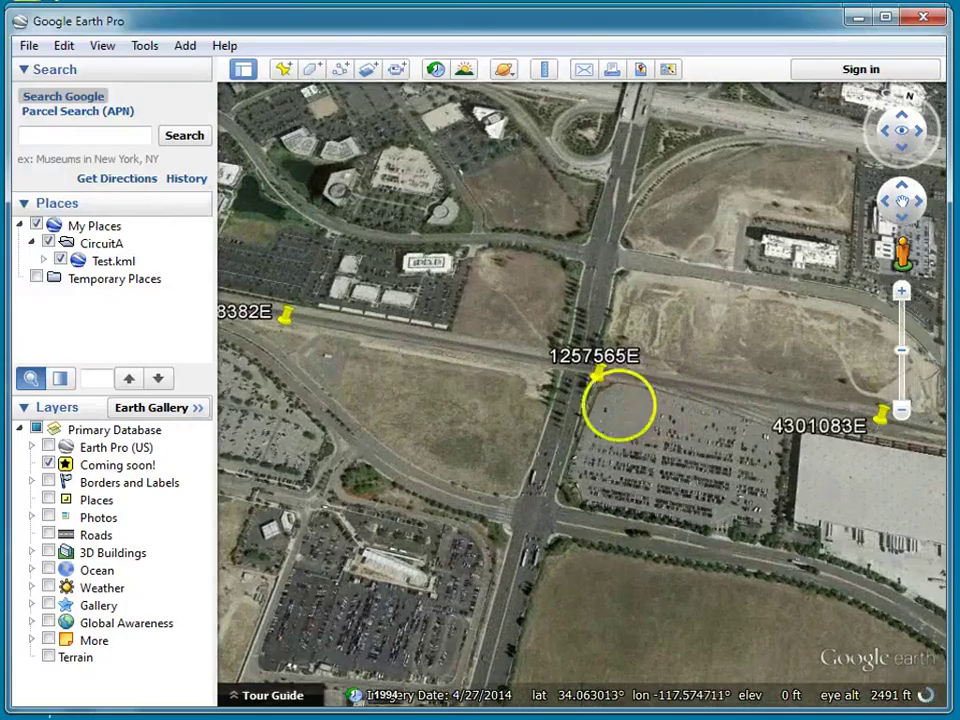
pyautogui.click(600, 374)
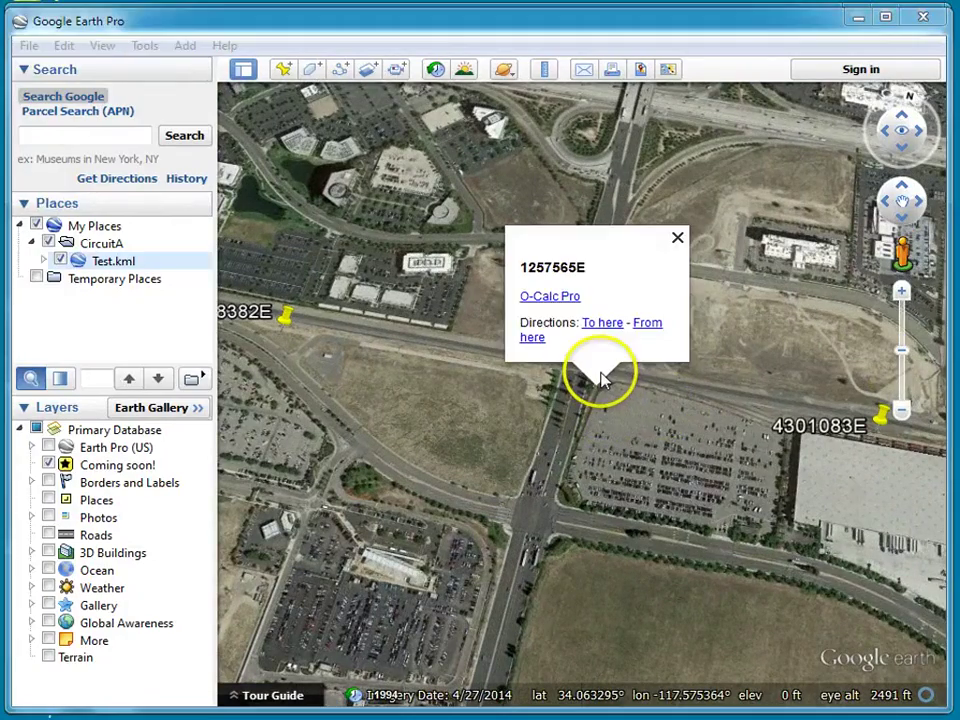
# Load pole 698382E's guyed model into O-Calc Pro through its placemark's O-Calc Pro link.
pyautogui.click(553, 297)
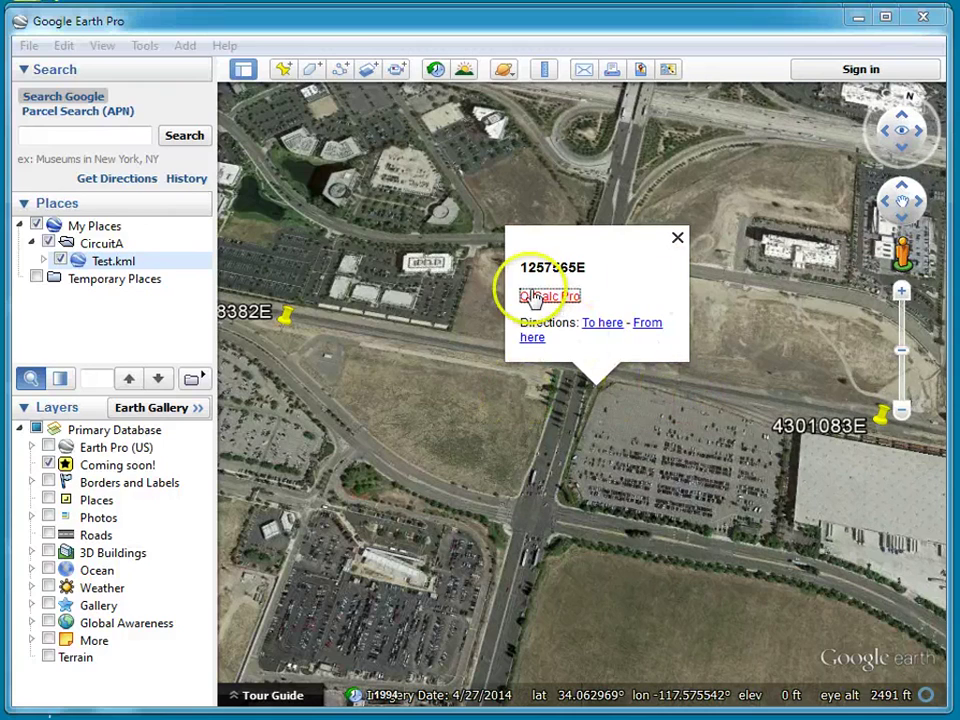
pyautogui.click(677, 237)
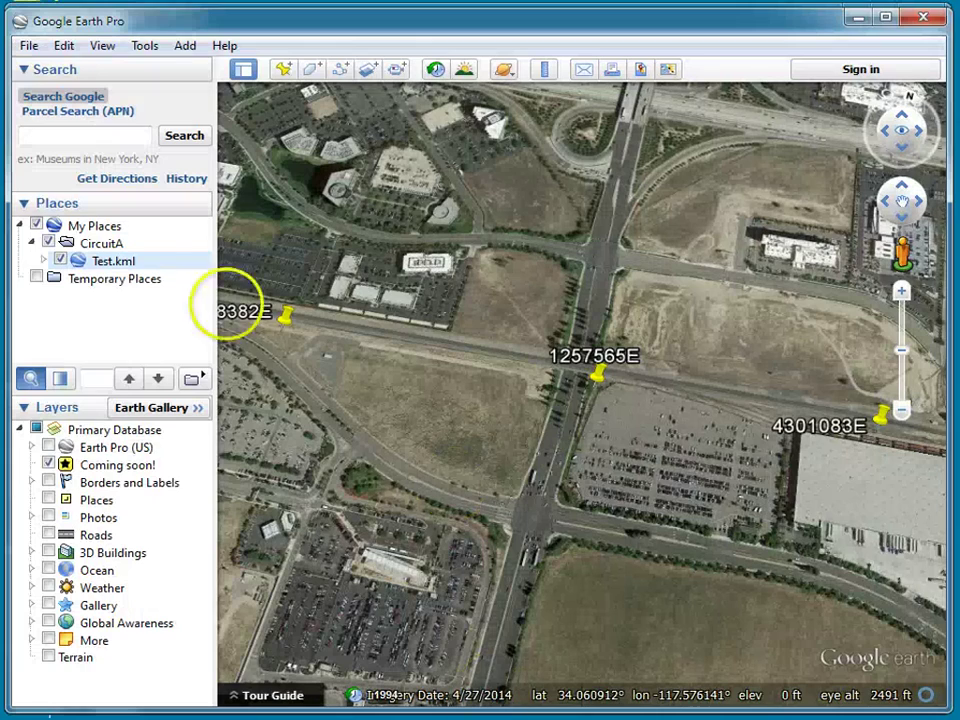
pyautogui.click(287, 317)
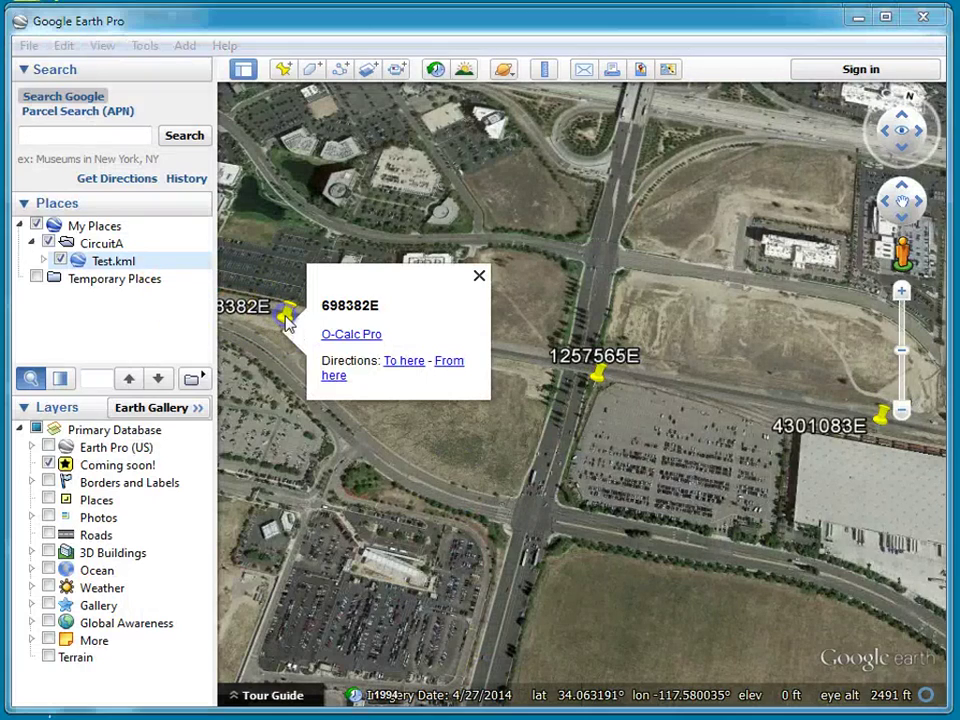
pyautogui.click(347, 336)
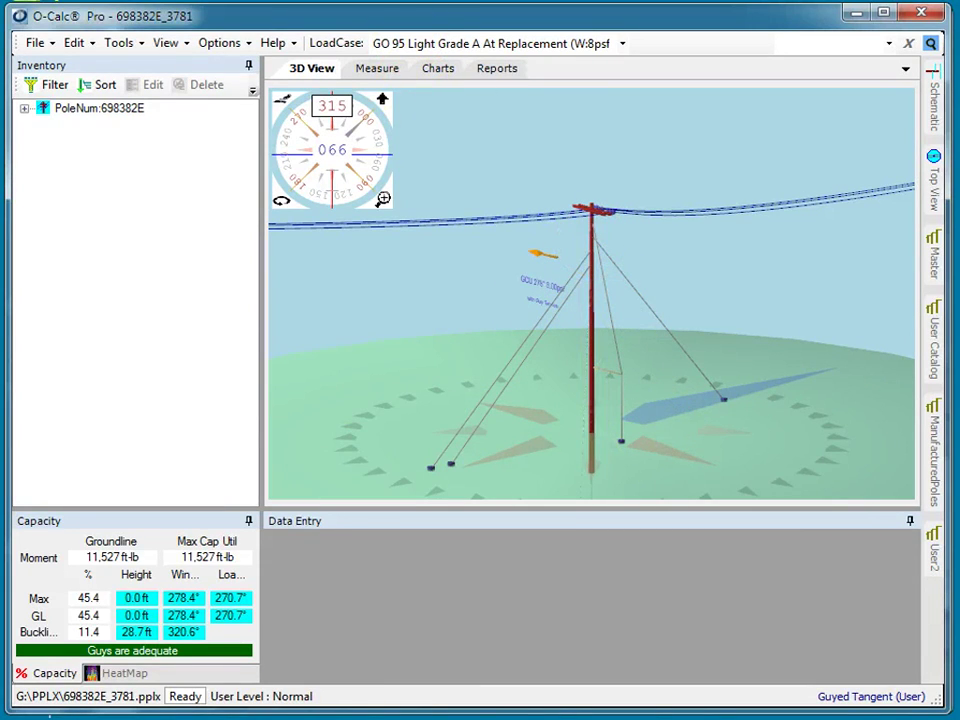
pyautogui.click(489, 715)
# Fly to marker 1257565E and view it among the nearby roads and parking lot.
pyautogui.doubleClick(612, 378)
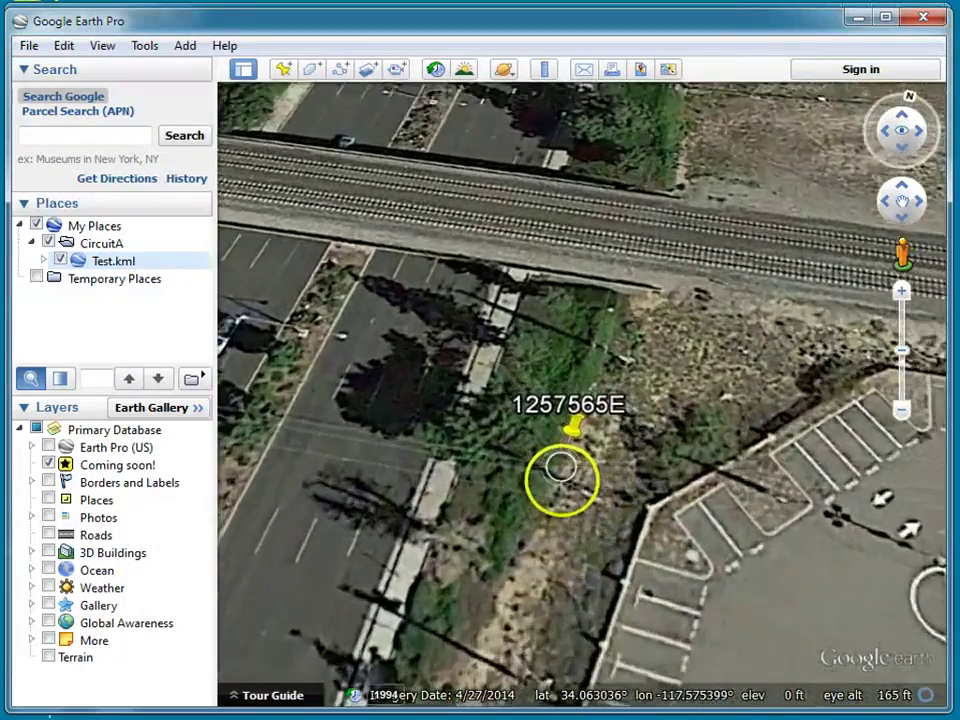
pyautogui.scroll(5, 375, 546)
pyautogui.scroll(3, 300, 530)
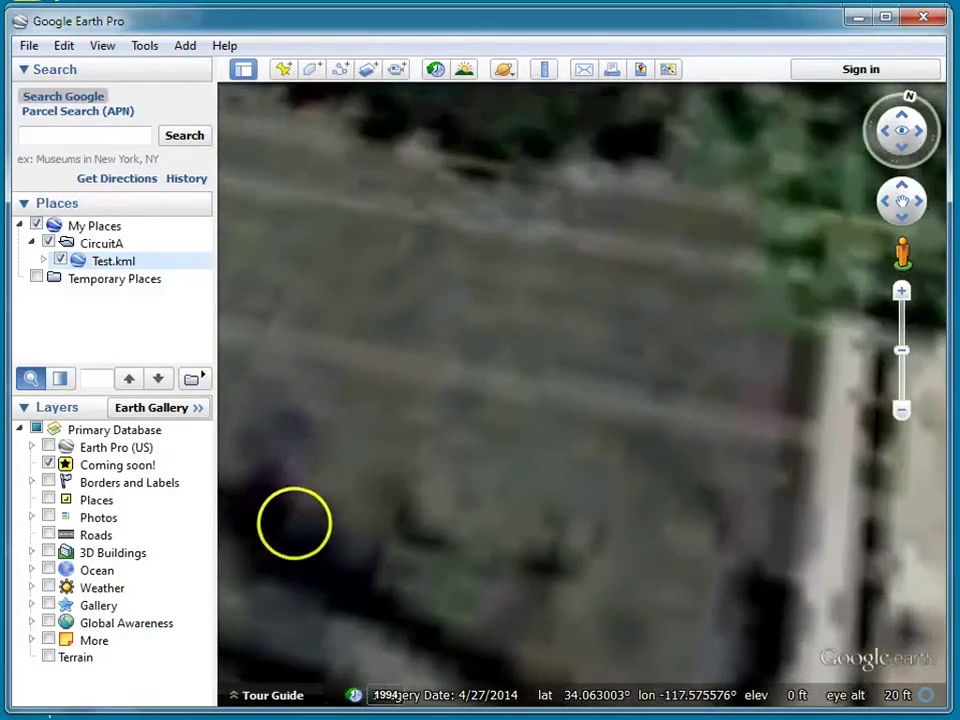
pyautogui.scroll(-5, 284, 527)
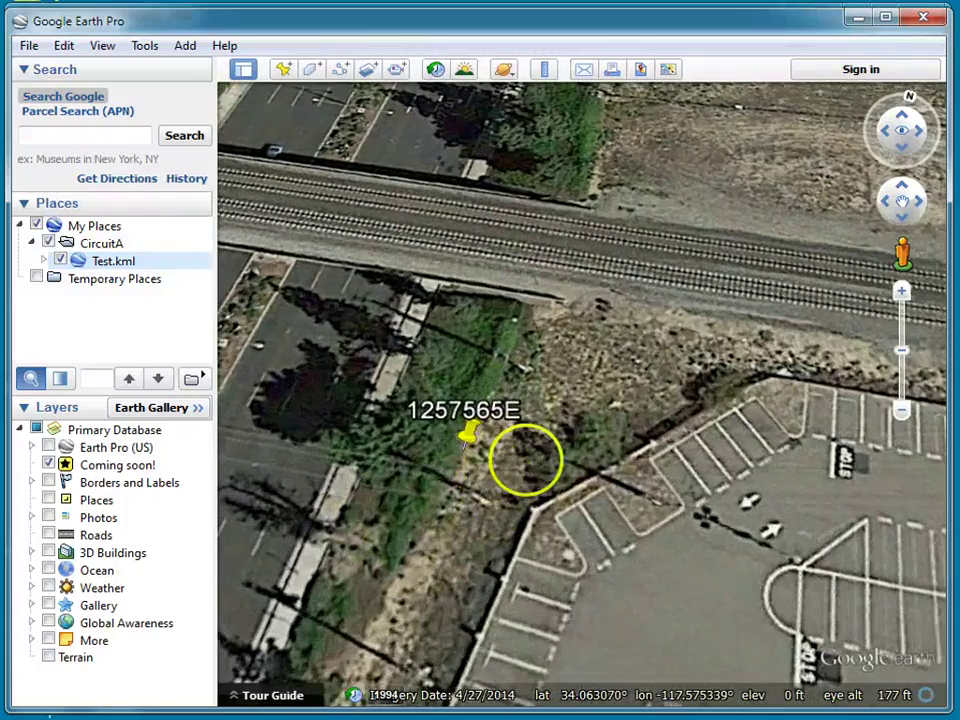
pyautogui.scroll(3, 498, 465)
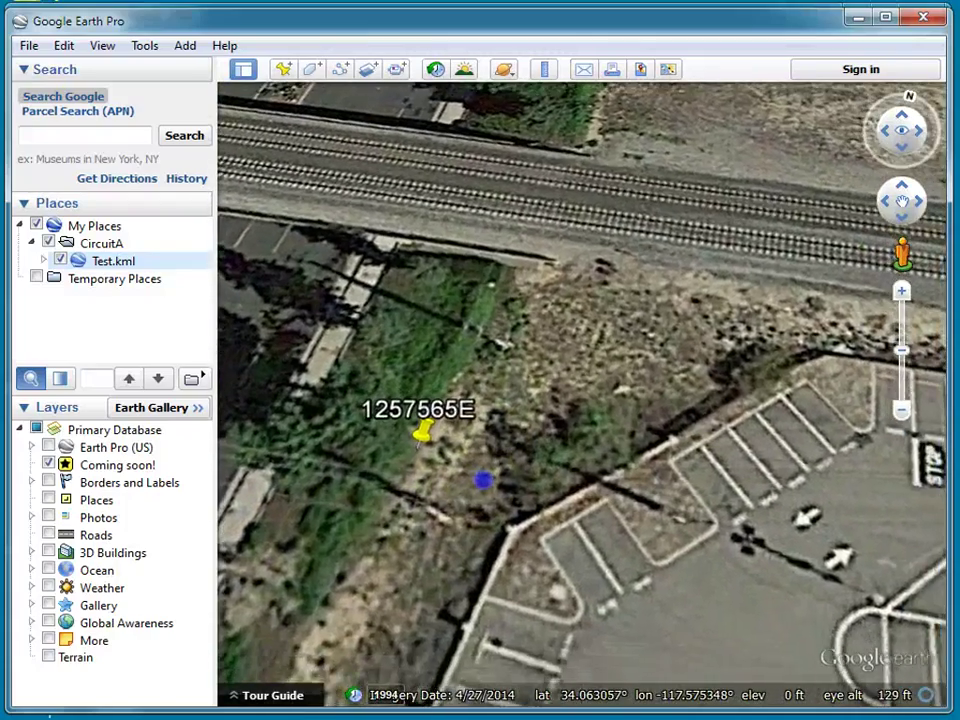
pyautogui.press('Left')
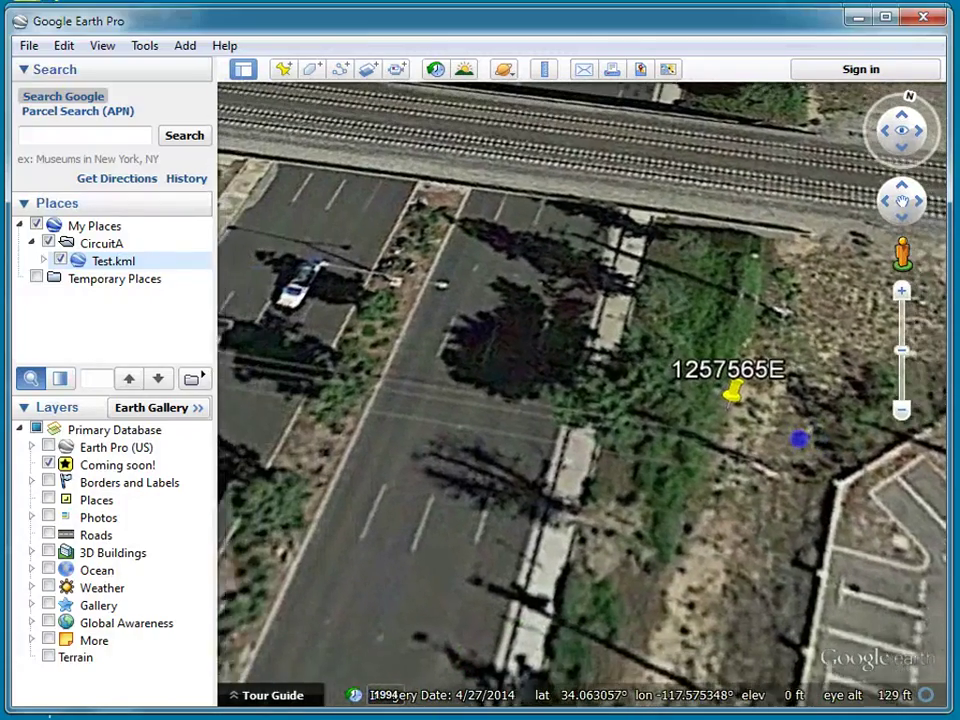
pyautogui.scroll(-5, 670, 446)
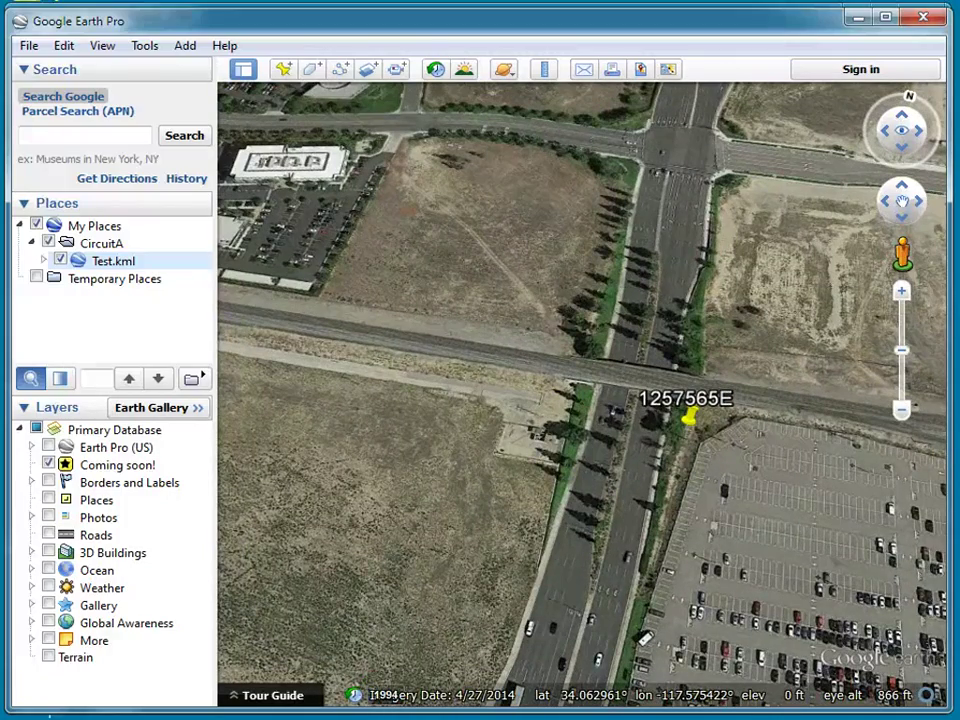
pyautogui.click(803, 696)
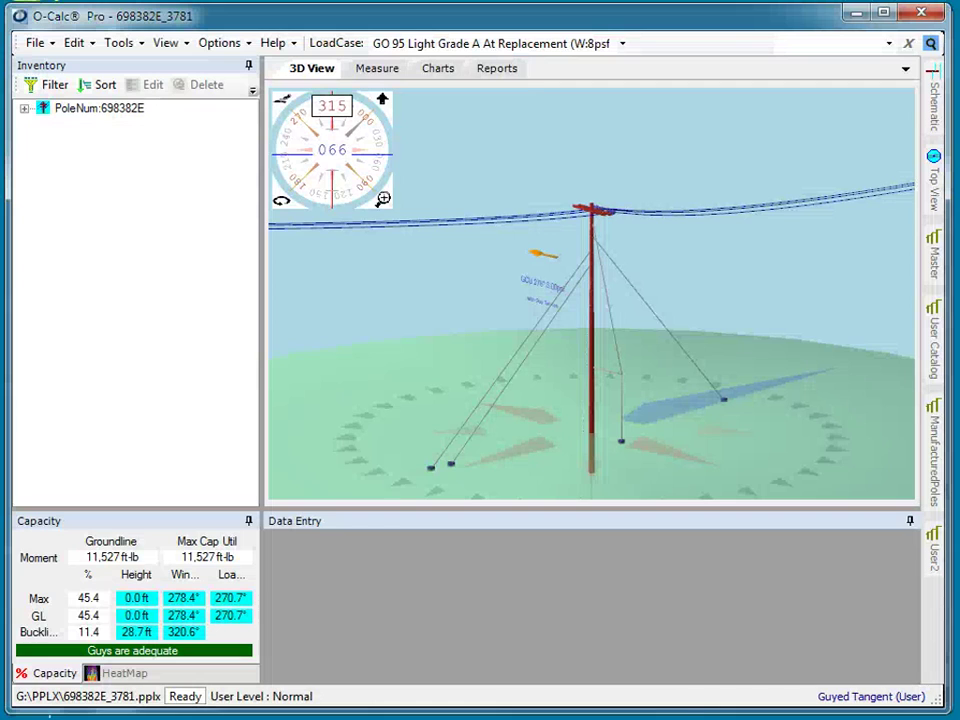
pyautogui.click(664, 636)
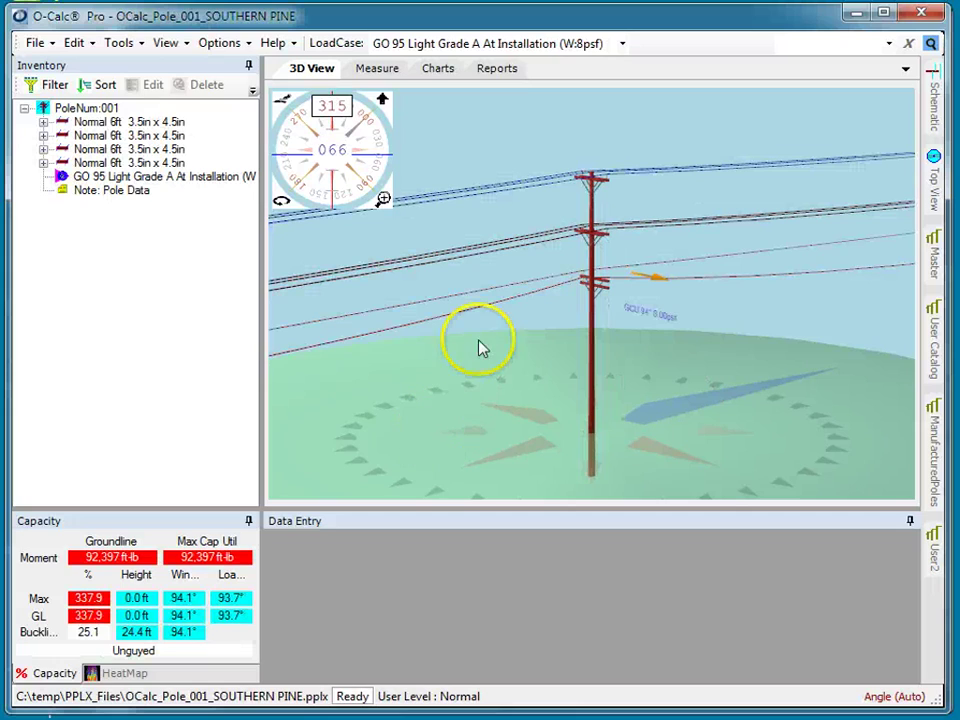
# Check pole 001's geolocation coordinates in Edit > Pole Coordinates without changing them.
pyautogui.click(78, 43)
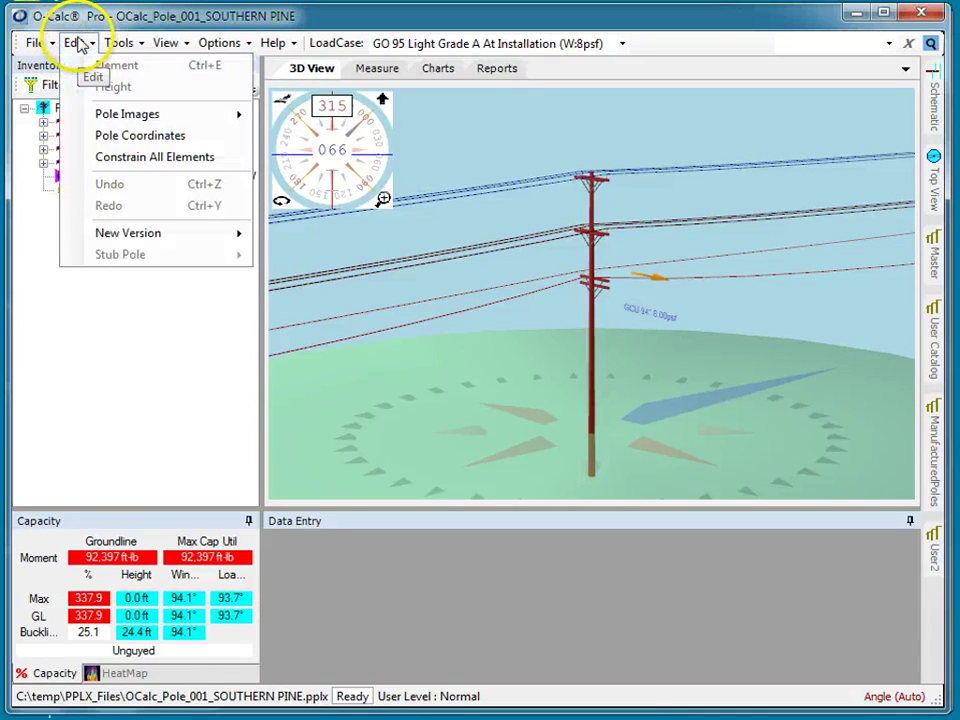
pyautogui.click(150, 136)
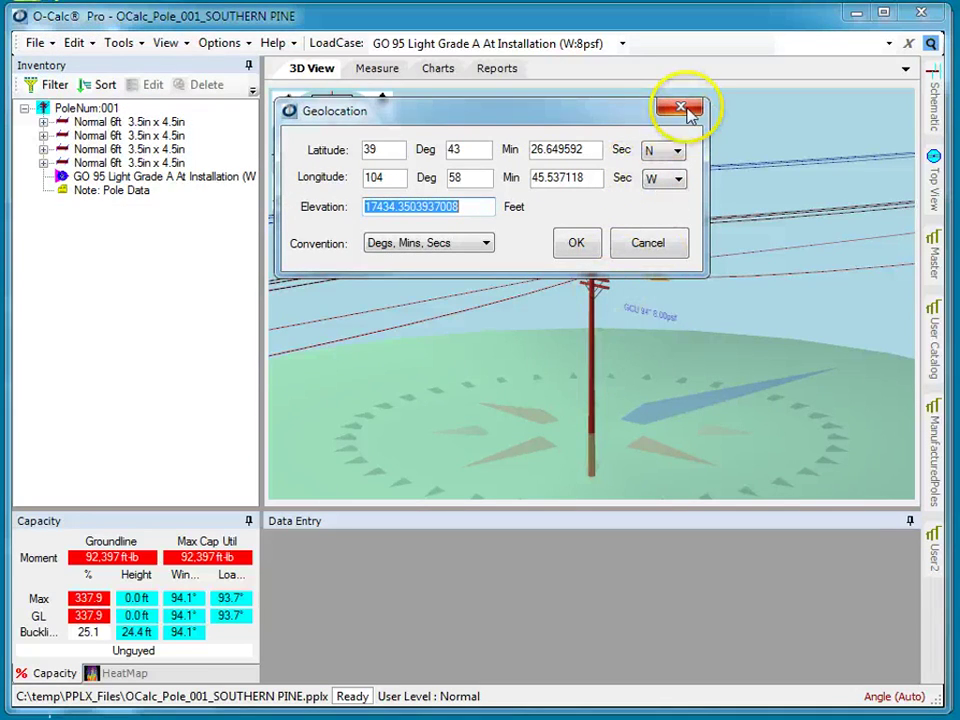
pyautogui.click(689, 110)
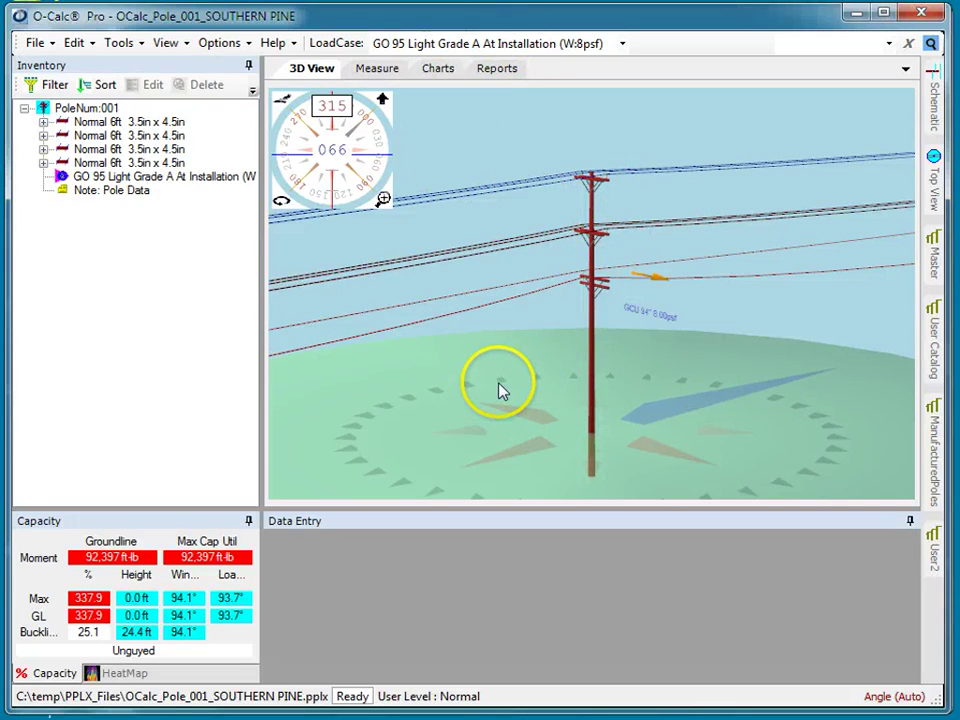
pyautogui.click(35, 43)
# Render pole 001's structure from 001.kmz and rotate the view to show lines crossing the street.
pyautogui.moveTo(147, 428)
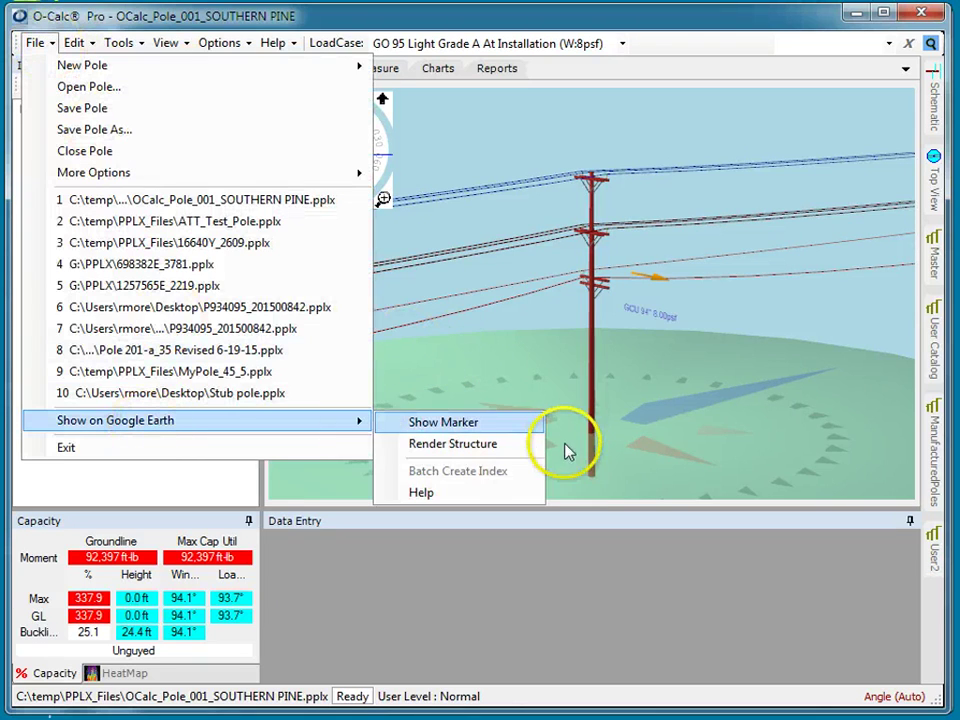
pyautogui.click(470, 445)
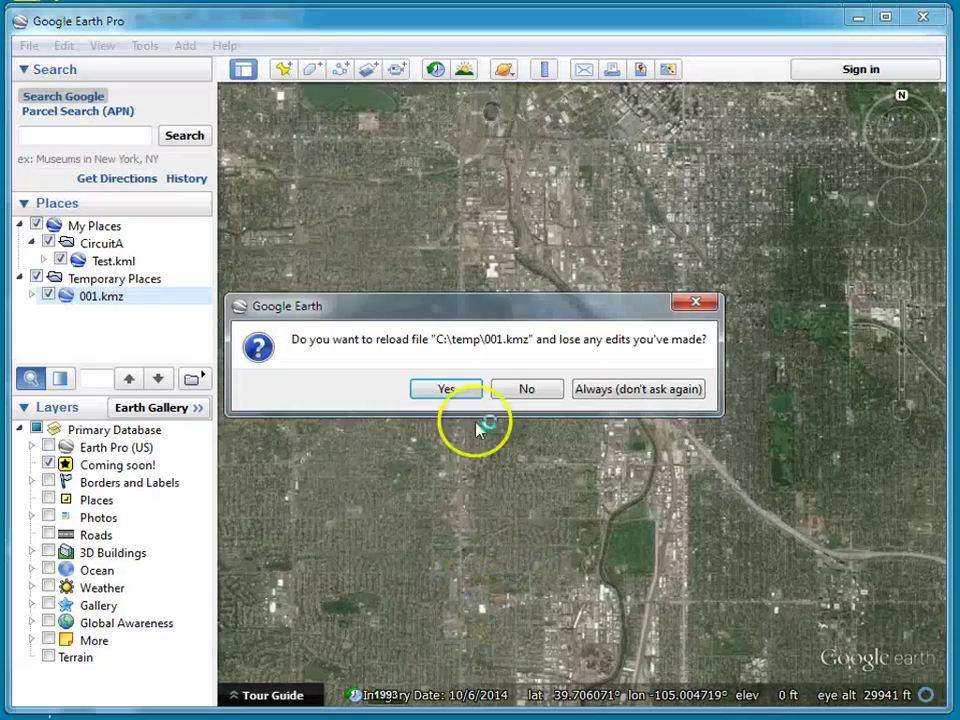
pyautogui.click(446, 390)
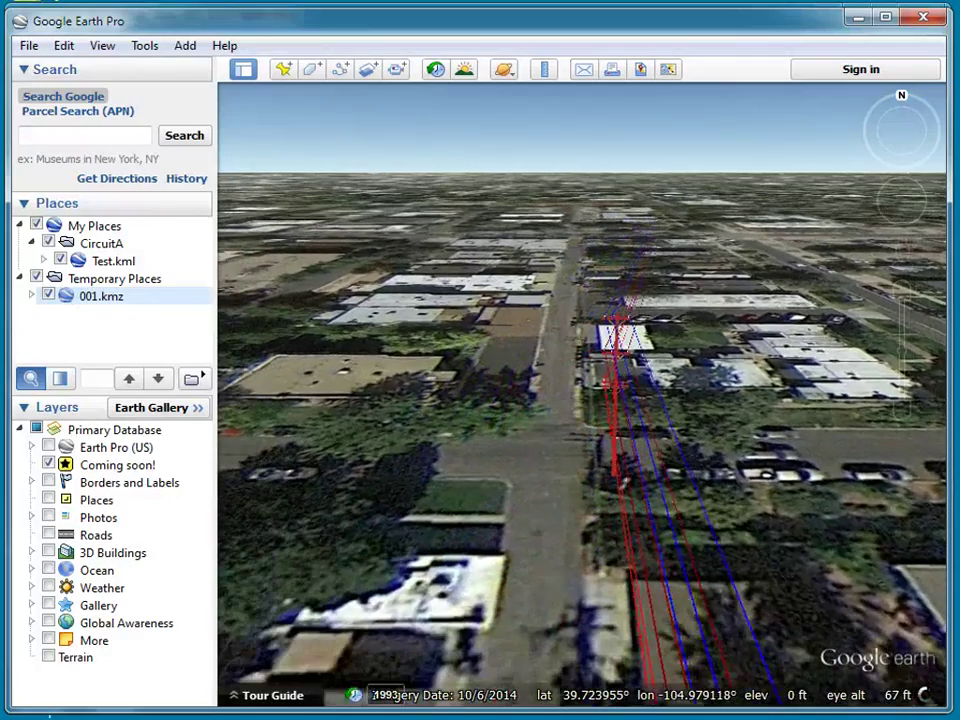
pyautogui.click(851, 546)
pyautogui.moveTo(903, 100)
pyautogui.moveTo(903, 100); pyautogui.dragTo(651, 197)
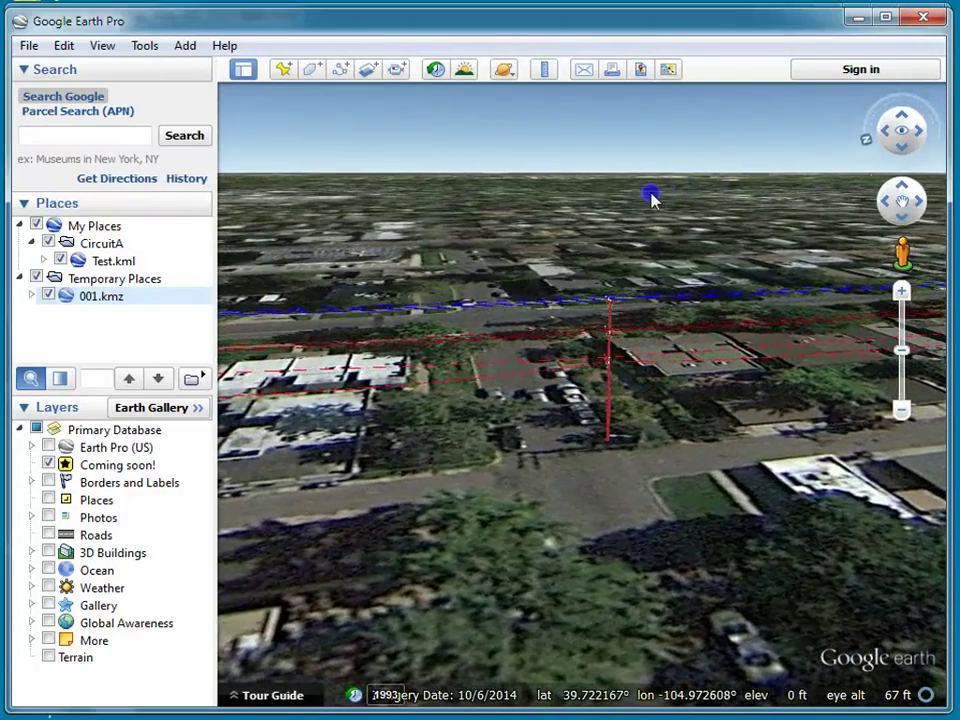
# Enter Street View on the road and move closer to the real wooden utility pole.
pyautogui.doubleClick(531, 467)
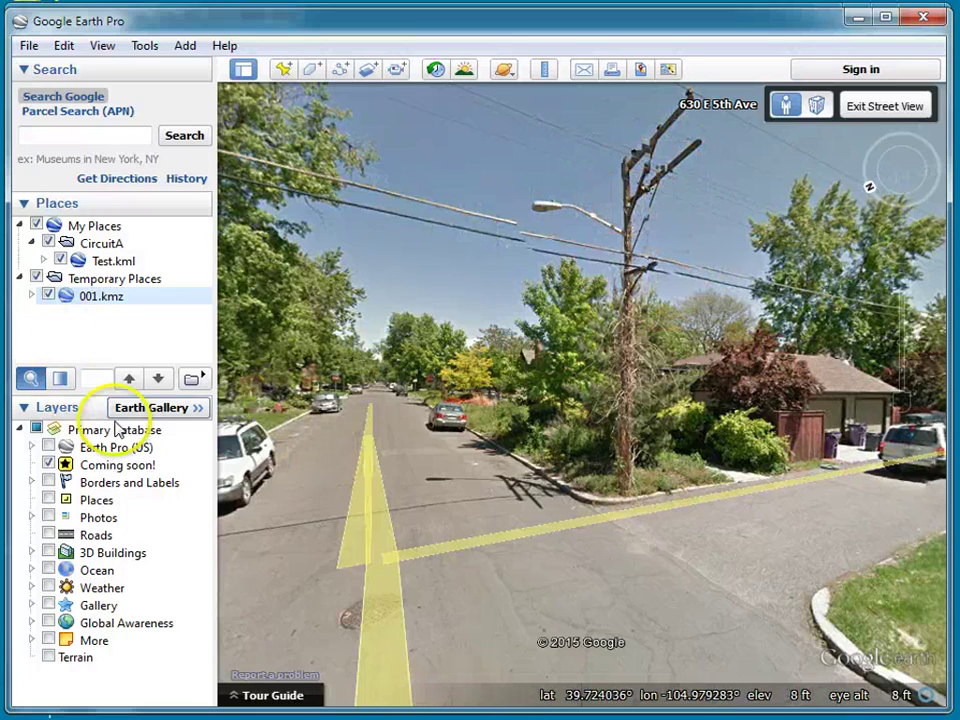
pyautogui.doubleClick(557, 407)
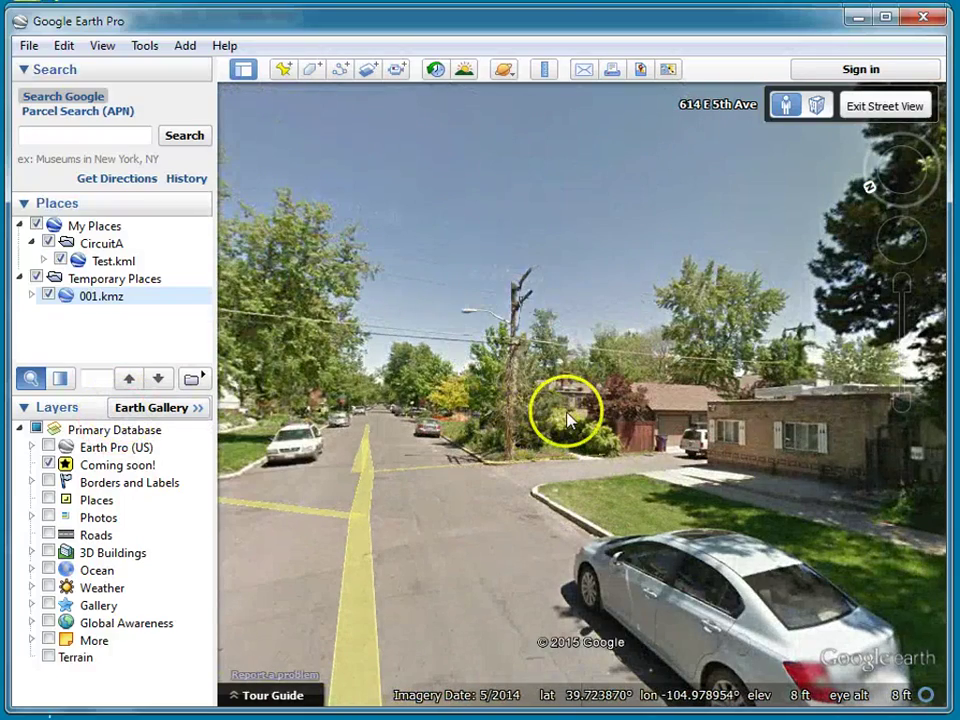